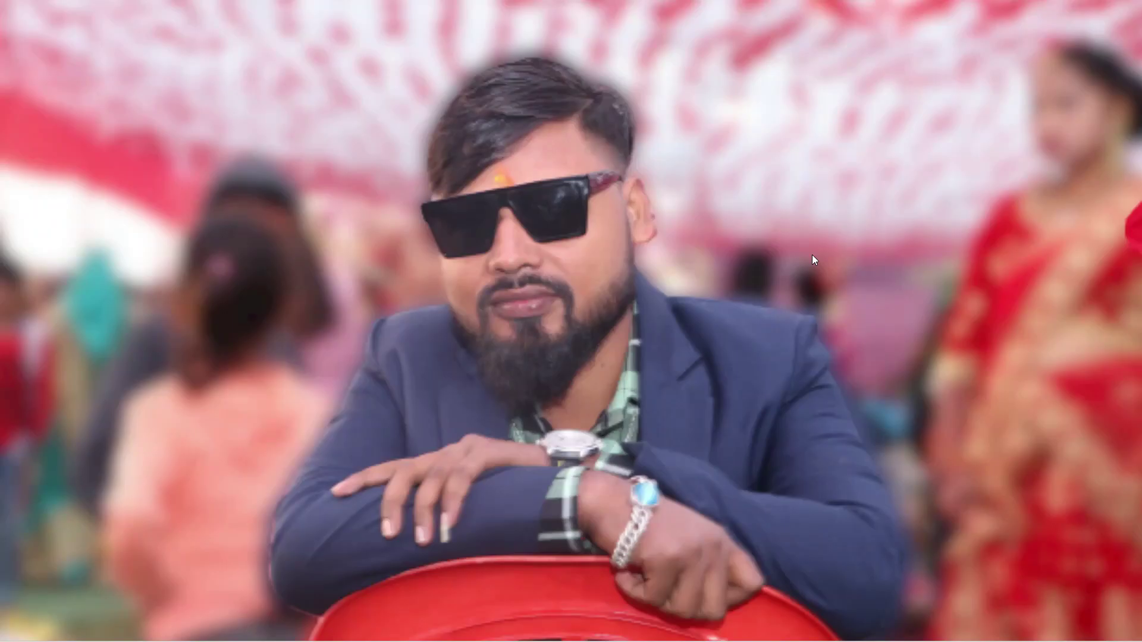
Open the Windows Run dialog with winword in the Open field
{"action": "key", "text": "super+r"}
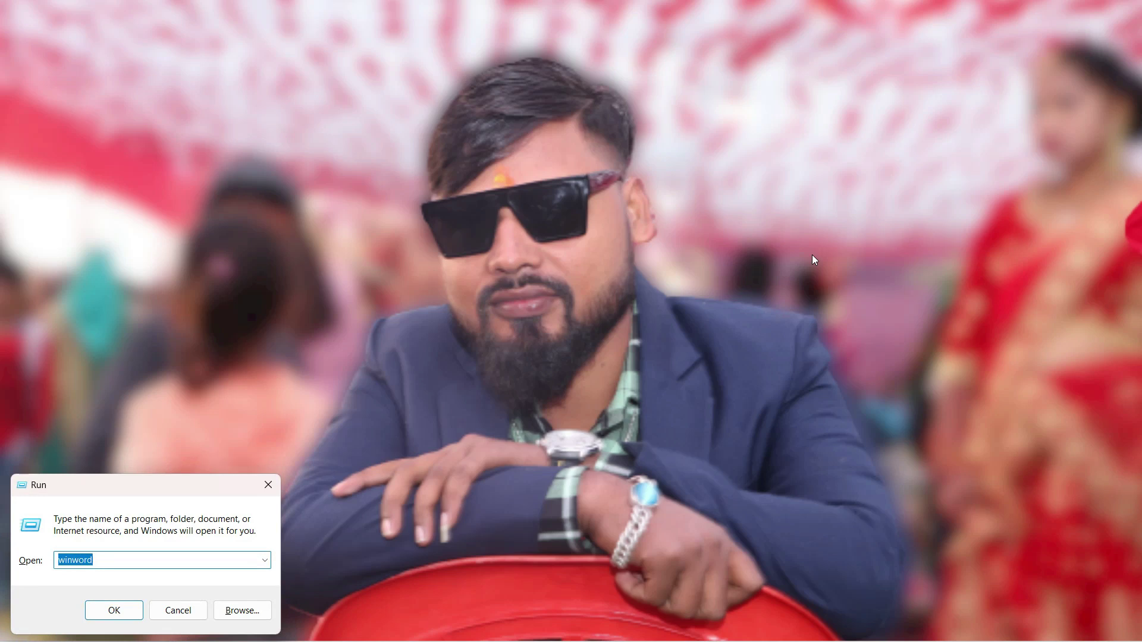
Launch Word and create a new blank document, Document1
{"action": "key", "text": "Return"}
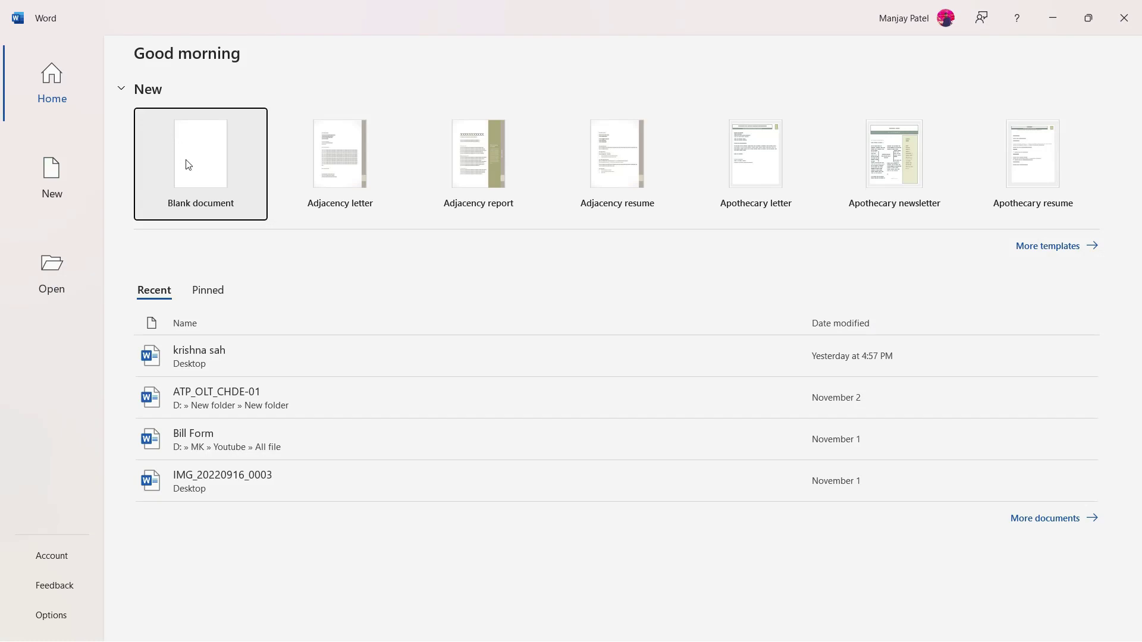
{"action": "left_click", "coordinate": [188, 164]}
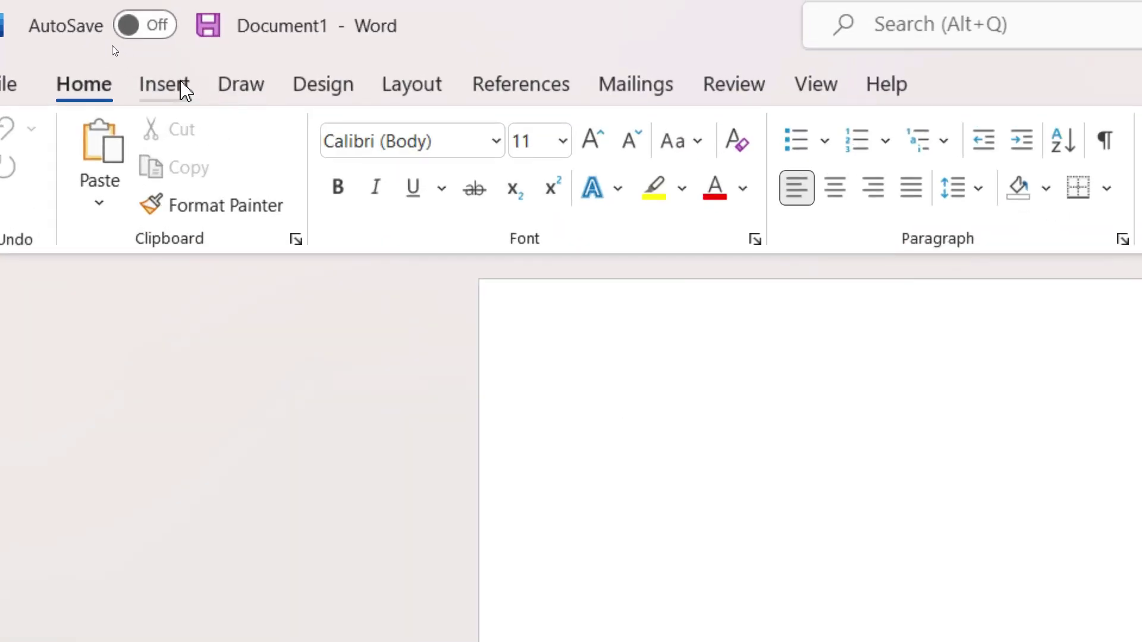
Open the Office Add-ins dialog from the Insert tab and switch it to the Store listing
{"action": "left_click", "coordinate": [152, 70]}
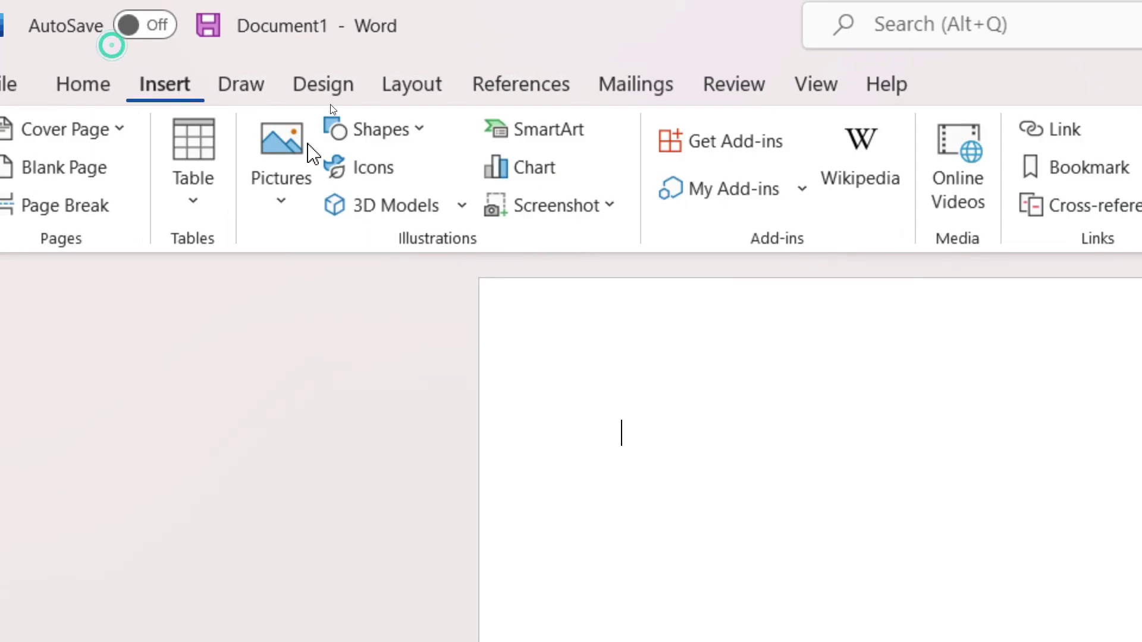
{"action": "left_click", "coordinate": [741, 196]}
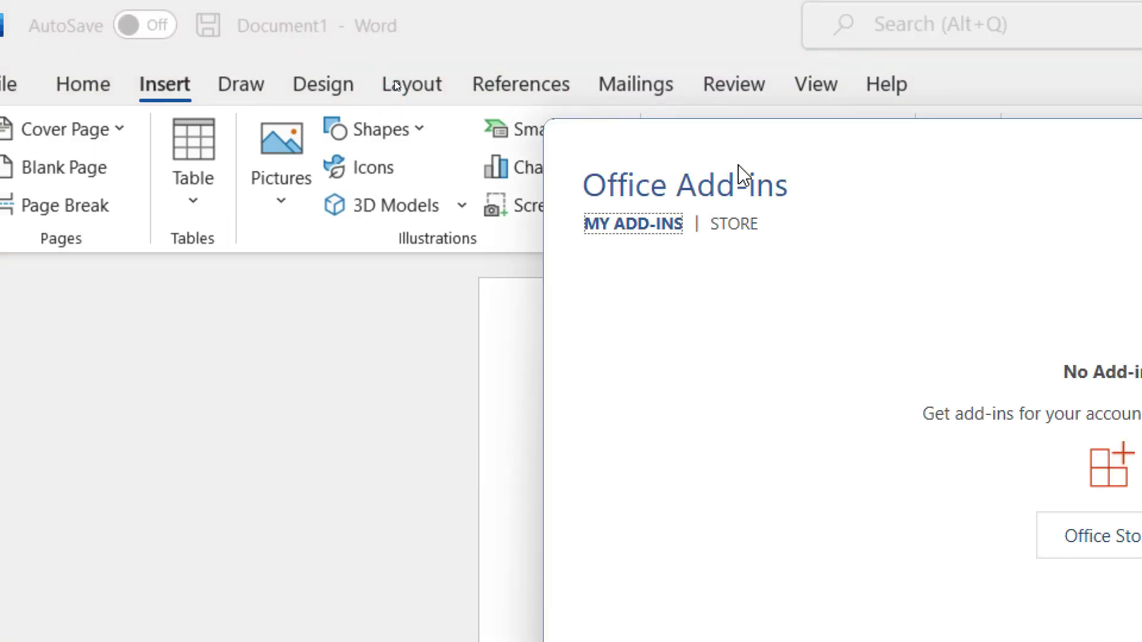
{"action": "left_click_drag", "start_coordinate": [783, 140], "coordinate": [331, 91]}
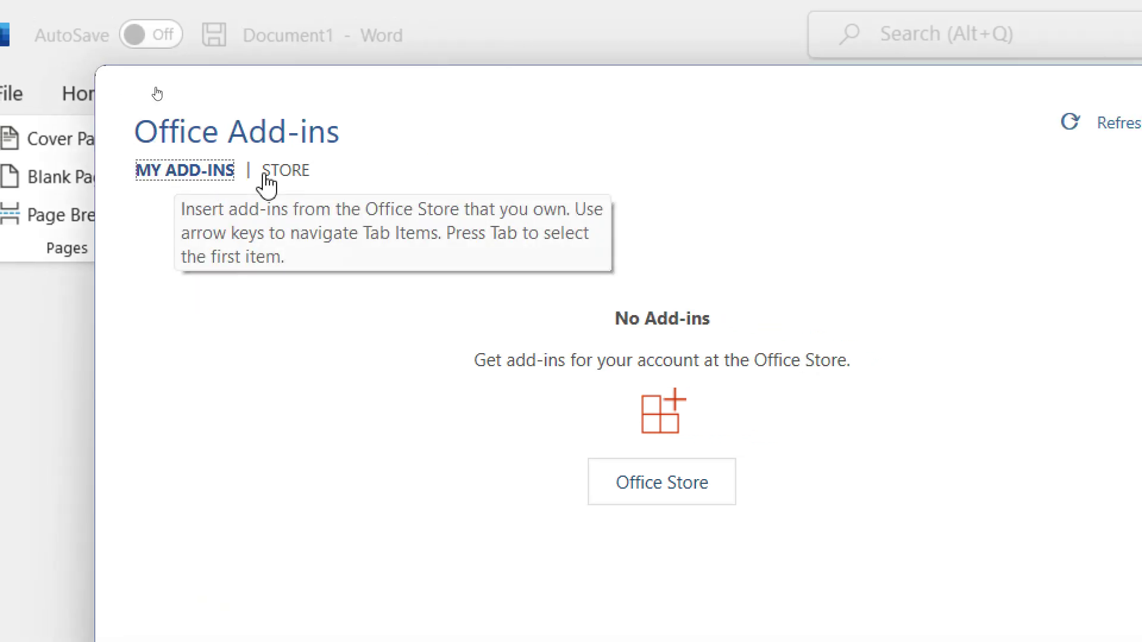
{"action": "left_click", "coordinate": [700, 480]}
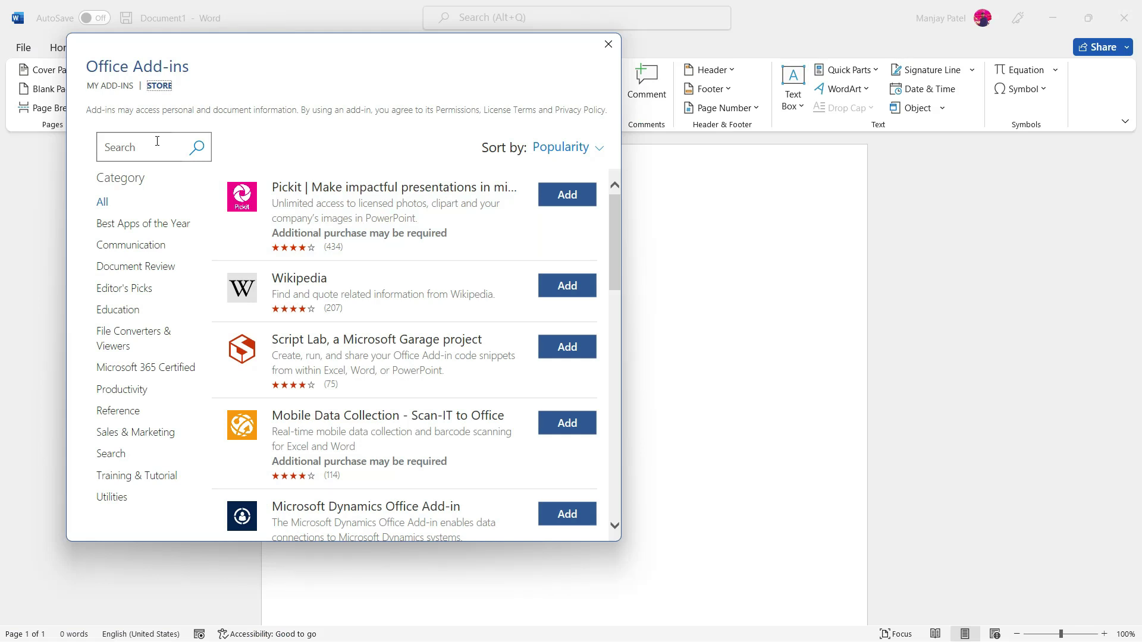
Search the add-in store for 'qr code' and scroll the results down to QR4Office
{"action": "left_click", "coordinate": [138, 147]}
{"action": "type", "text": "qr code"}
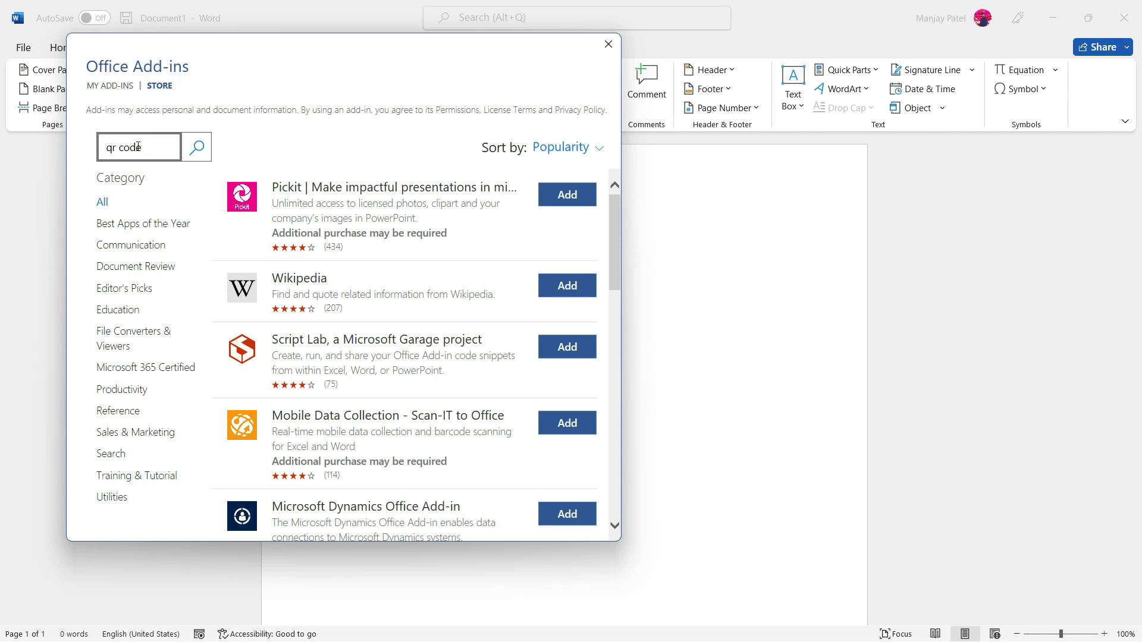
{"action": "left_click", "coordinate": [200, 145]}
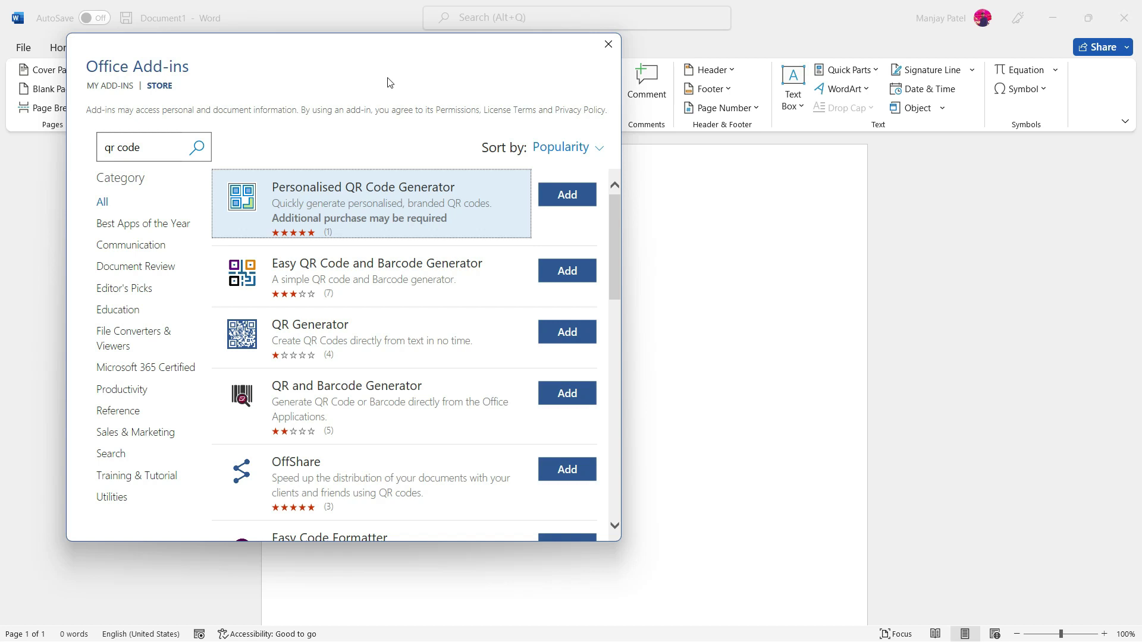
{"action": "scroll", "coordinate": [377, 333], "scroll_direction": "down", "scroll_amount": 1}
{"action": "scroll", "coordinate": [377, 309], "scroll_direction": "down", "scroll_amount": 4}
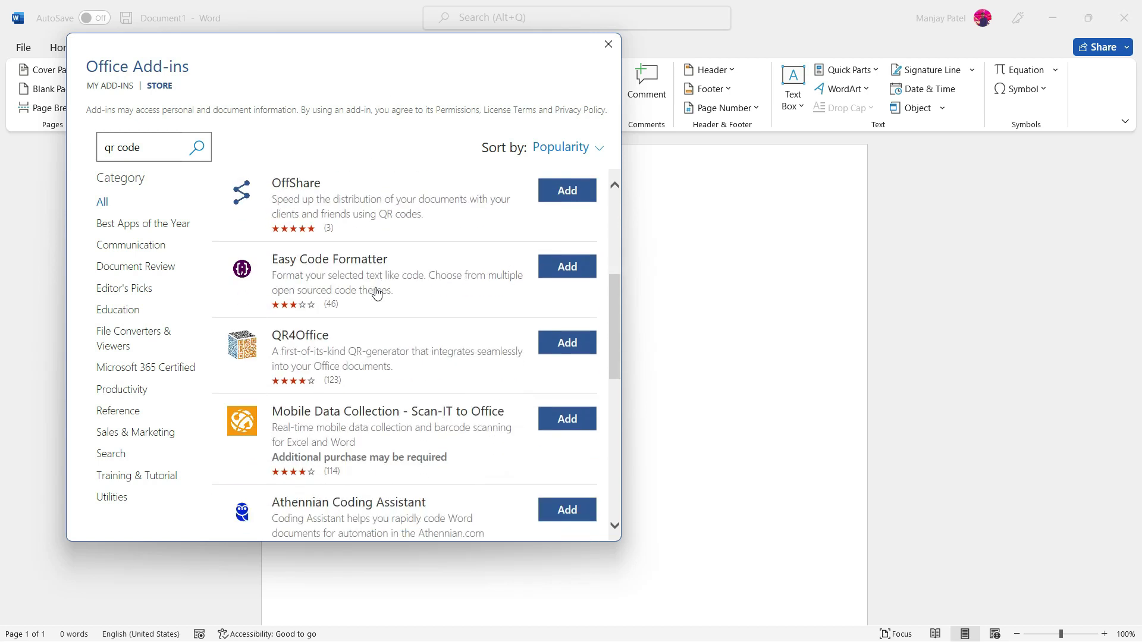
{"action": "scroll", "coordinate": [377, 291], "scroll_direction": "up", "scroll_amount": 2}
{"action": "scroll", "coordinate": [395, 234], "scroll_direction": "up", "scroll_amount": 3}
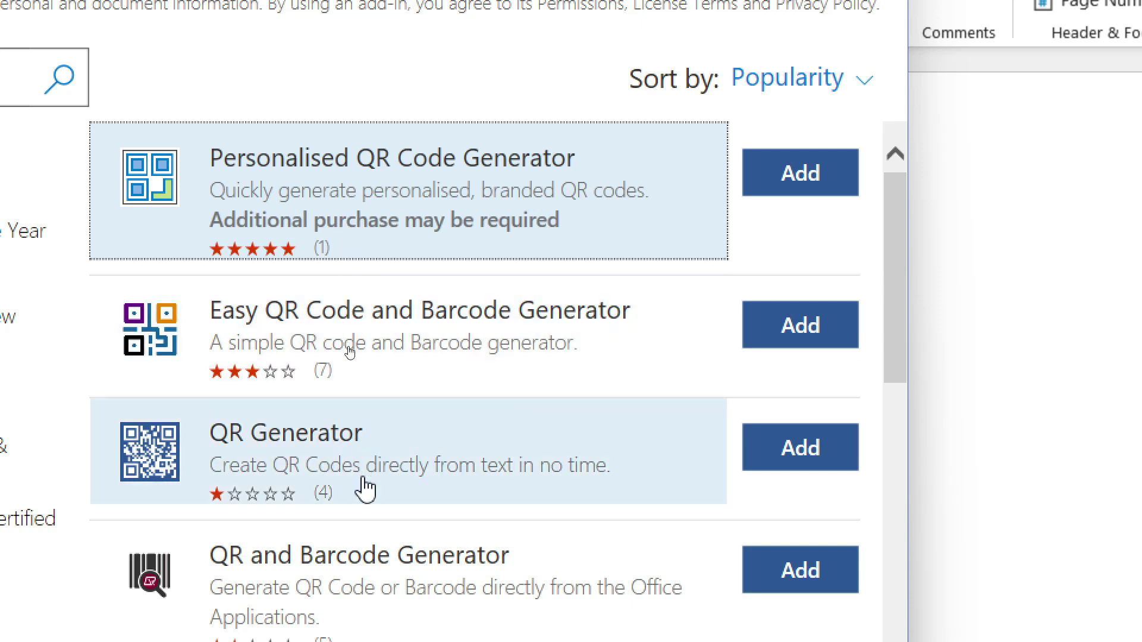
{"action": "scroll", "coordinate": [363, 481], "scroll_direction": "down", "scroll_amount": 2}
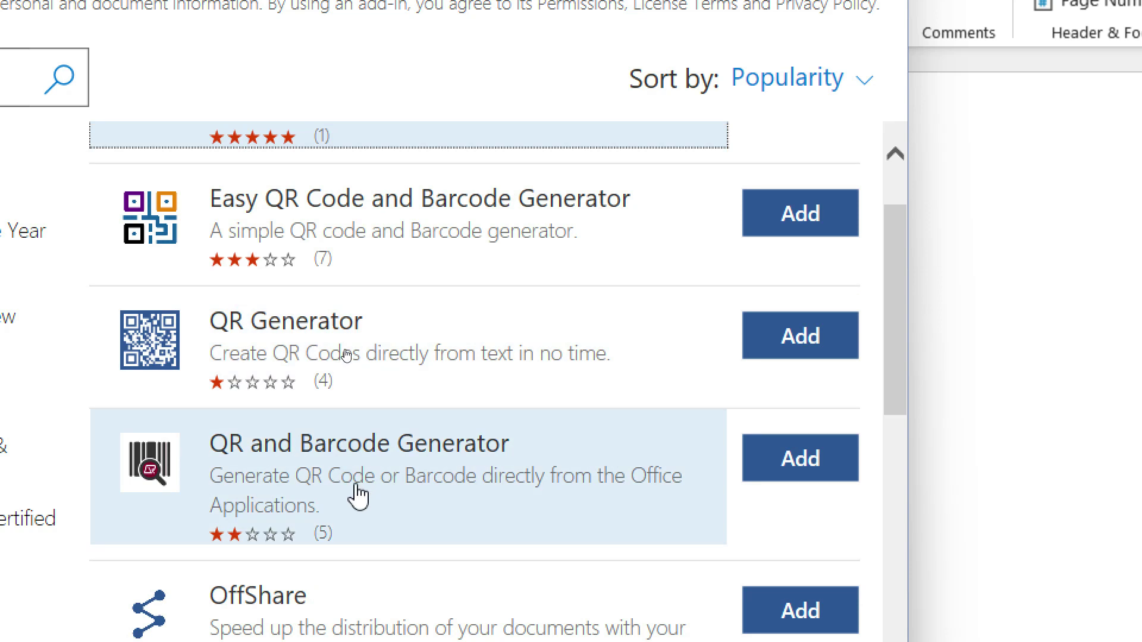
{"action": "scroll", "coordinate": [359, 487], "scroll_direction": "down", "scroll_amount": 4}
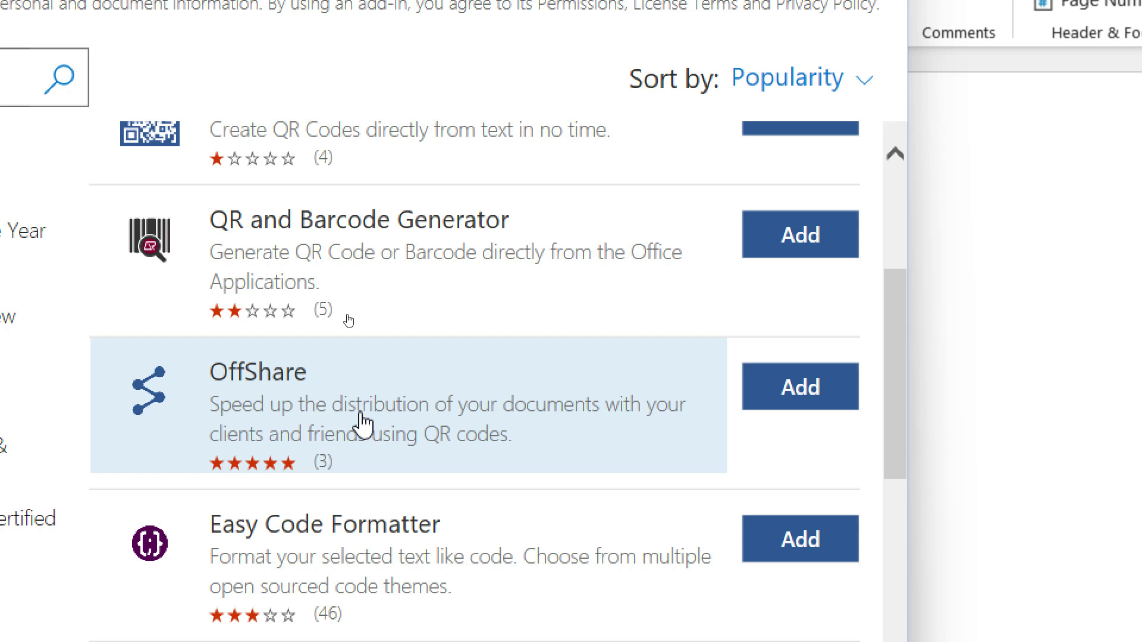
{"action": "scroll", "coordinate": [363, 424], "scroll_direction": "down", "scroll_amount": 2}
{"action": "scroll", "coordinate": [362, 423], "scroll_direction": "down", "scroll_amount": 2}
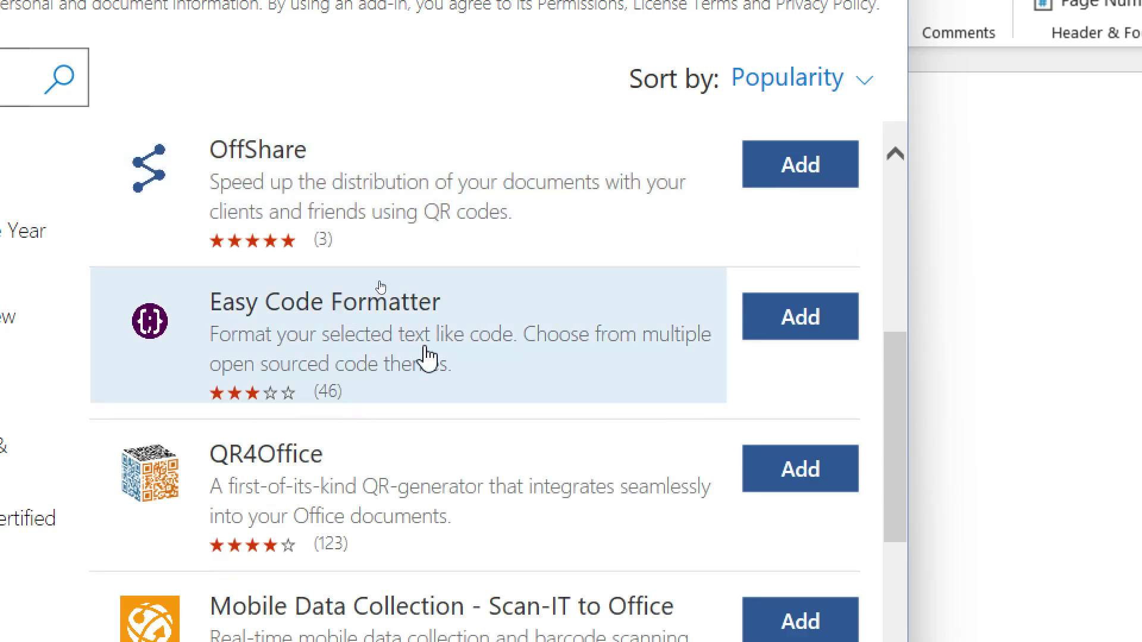
{"action": "scroll", "coordinate": [357, 472], "scroll_direction": "down", "scroll_amount": 1}
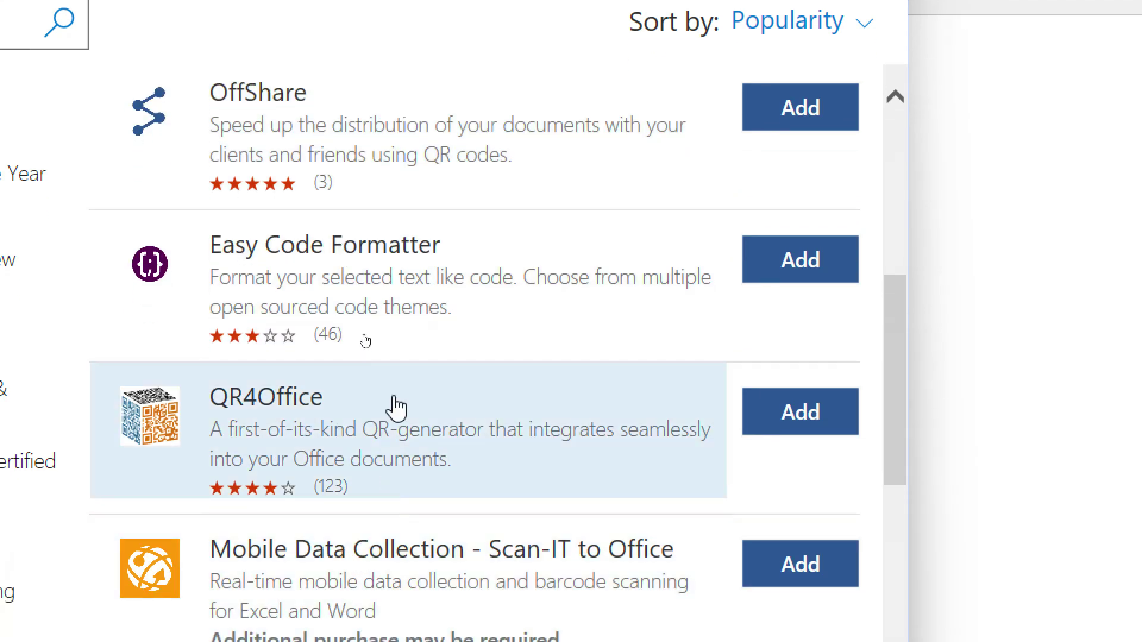
{"action": "scroll", "coordinate": [396, 406], "scroll_direction": "down", "scroll_amount": 2}
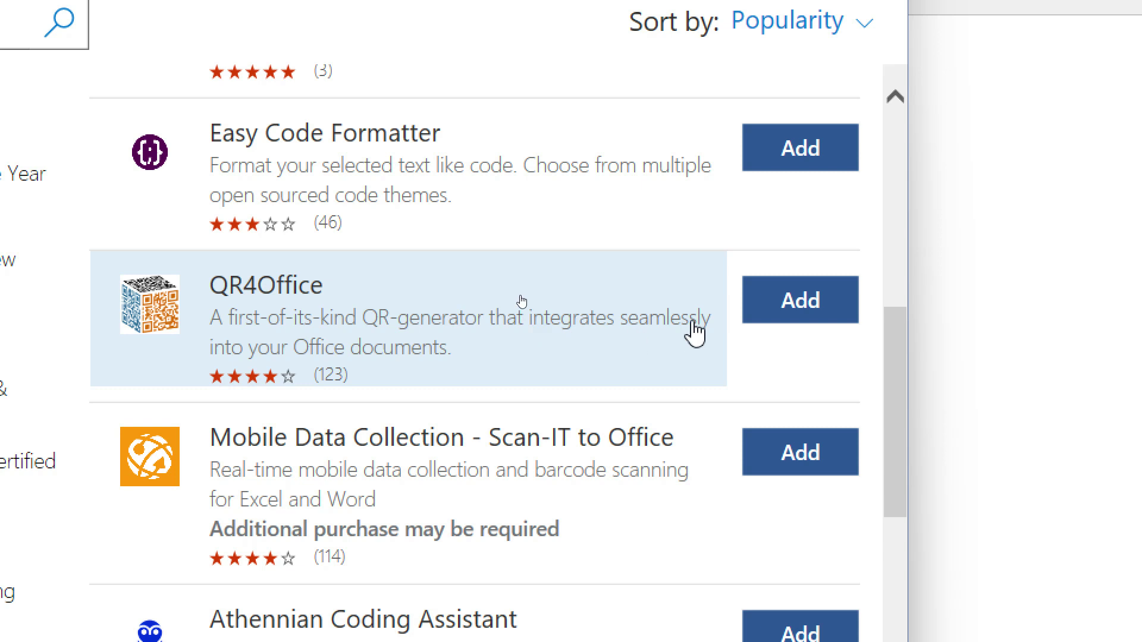
{"action": "left_click", "coordinate": [819, 301]}
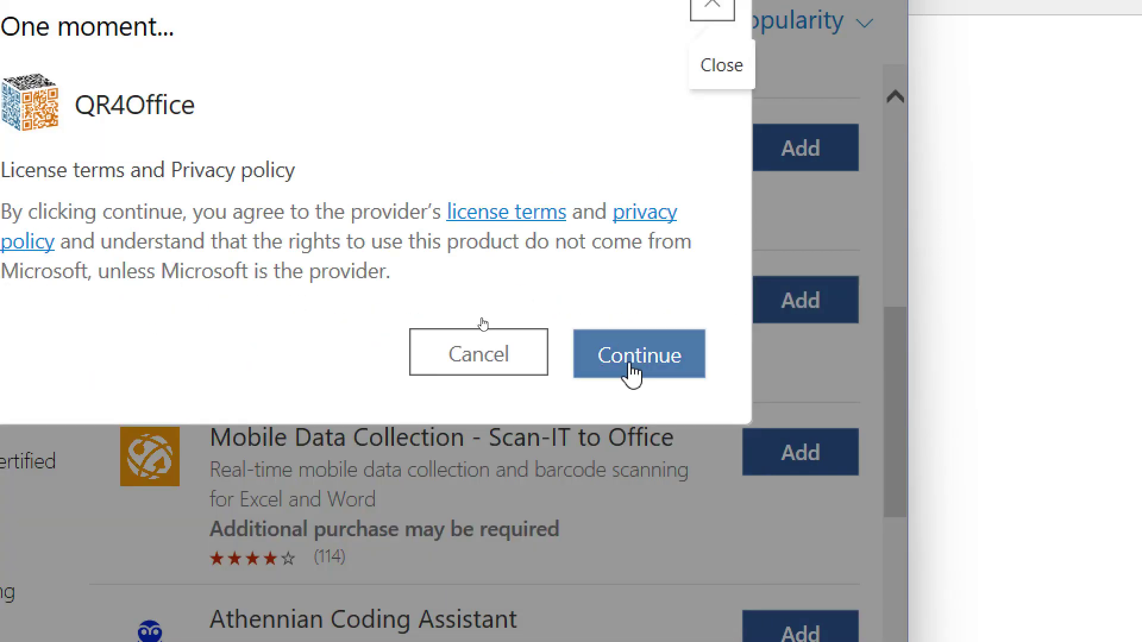
{"action": "left_click", "coordinate": [630, 368]}
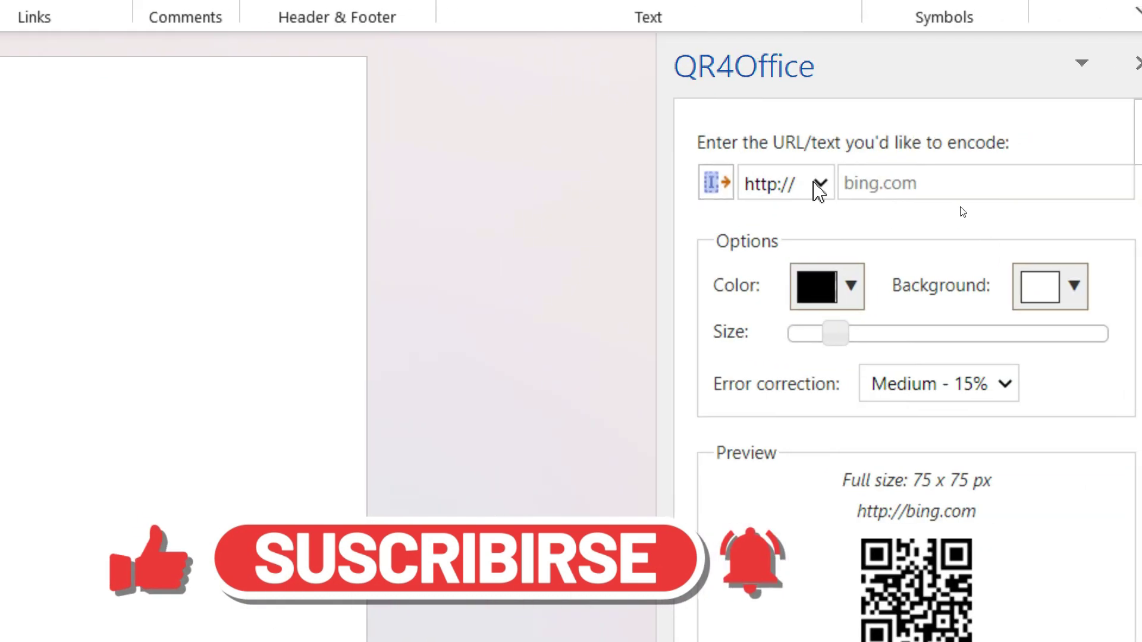
{"action": "left_click", "coordinate": [819, 186]}
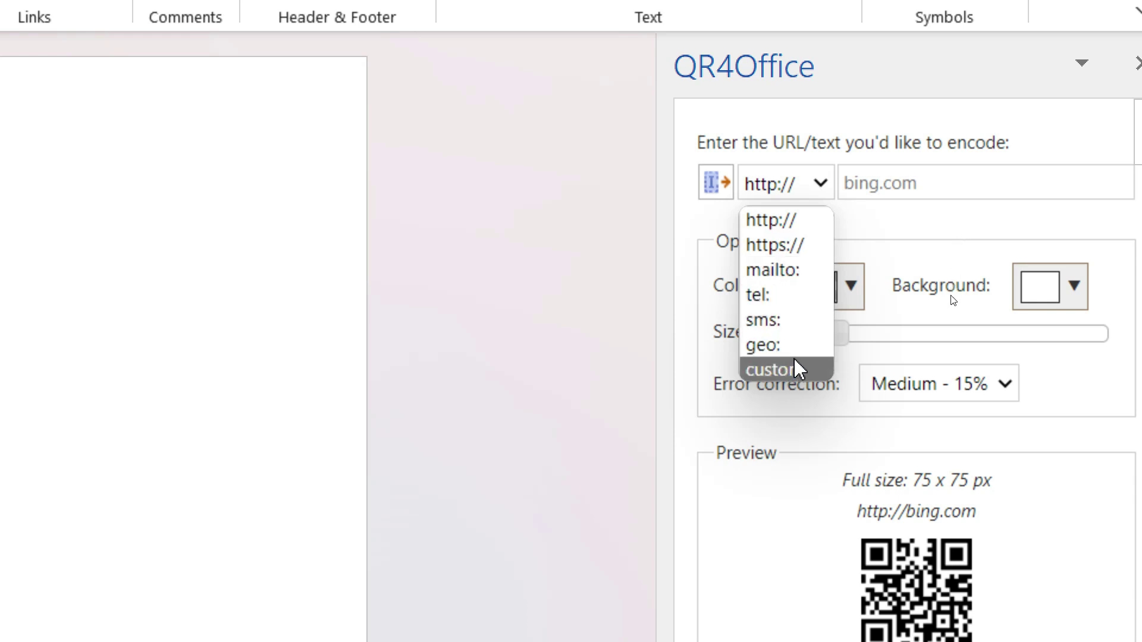
{"action": "left_click", "coordinate": [791, 222]}
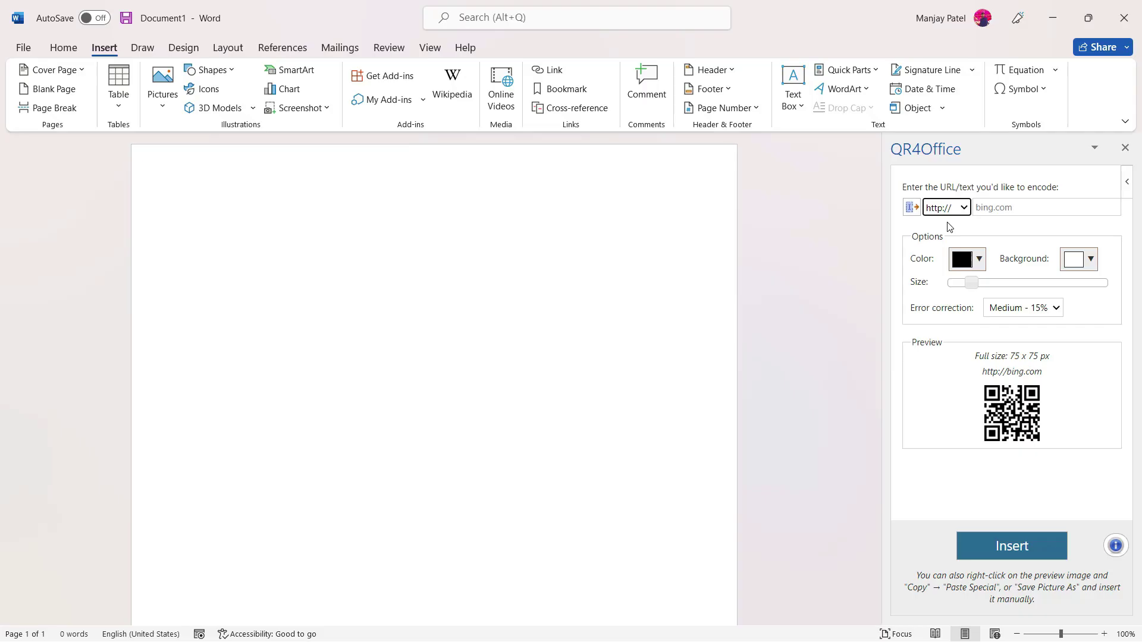
{"action": "left_click", "coordinate": [1005, 209]}
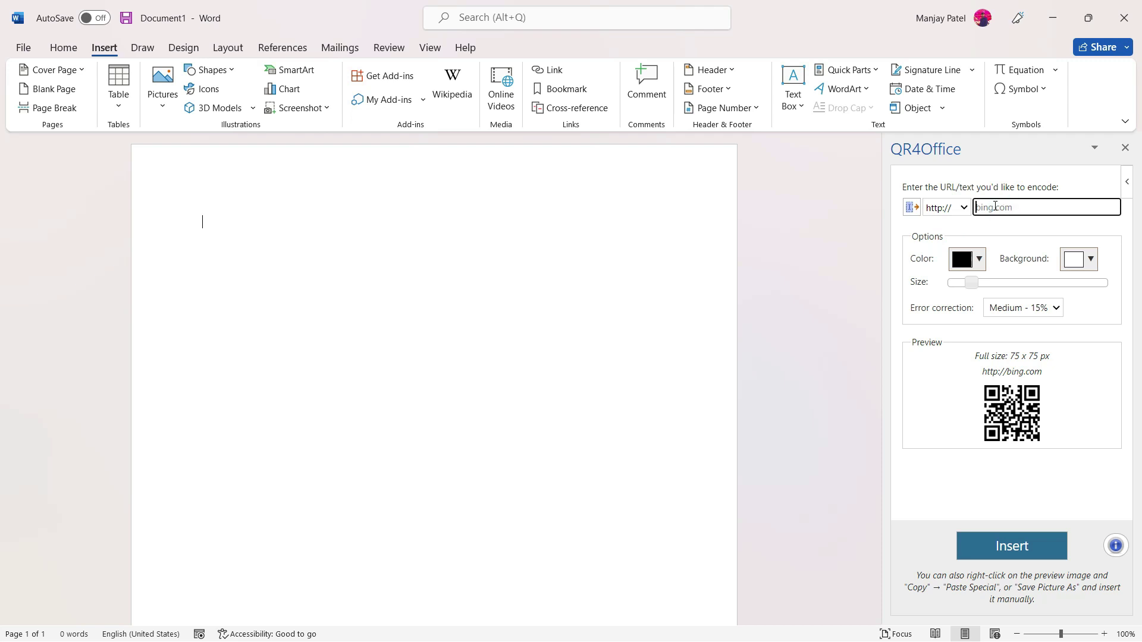
{"action": "type", "text": "https://www.youtube.com/channel/UCmO0JgTSTI3FaktFL6TSjQg"}
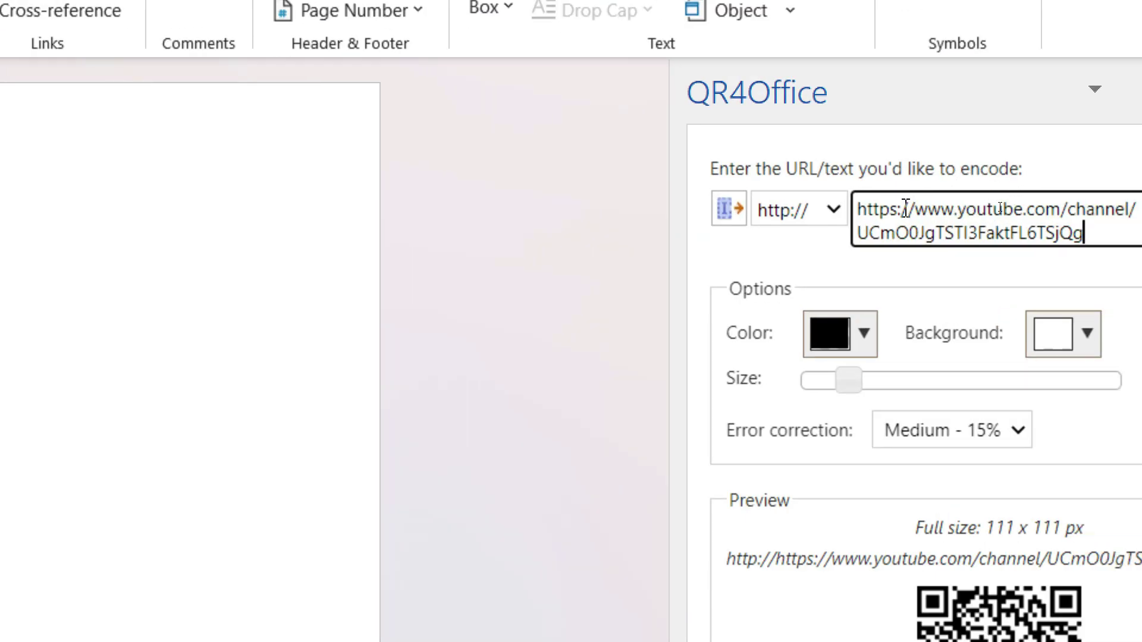
{"action": "left_click_drag", "start_coordinate": [902, 209], "coordinate": [857, 209]}
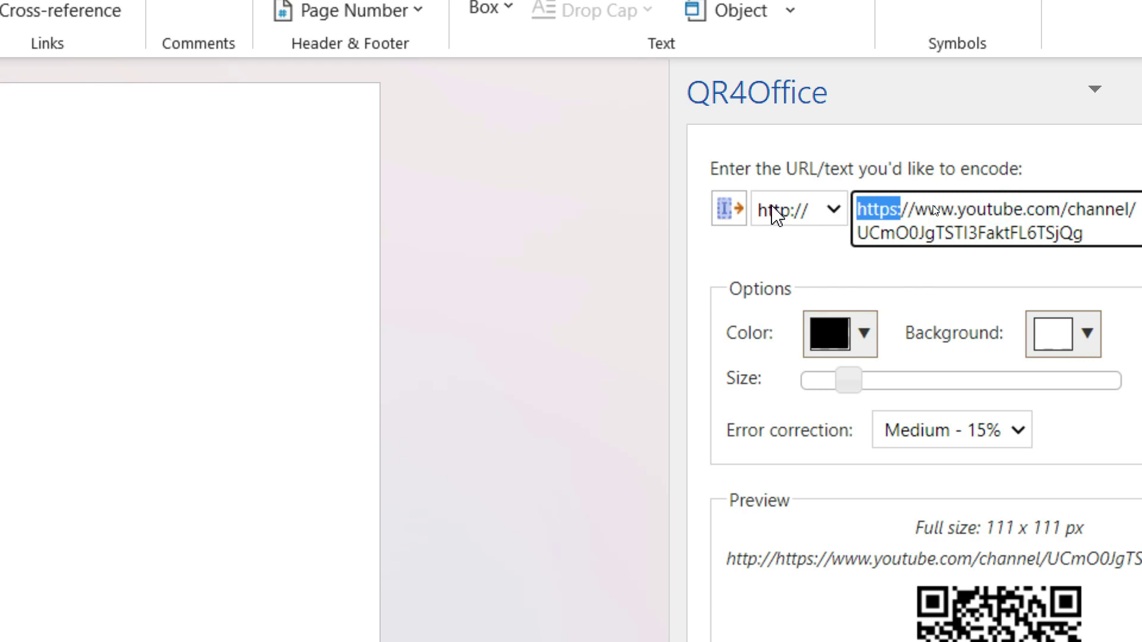
{"action": "left_click", "coordinate": [912, 208]}
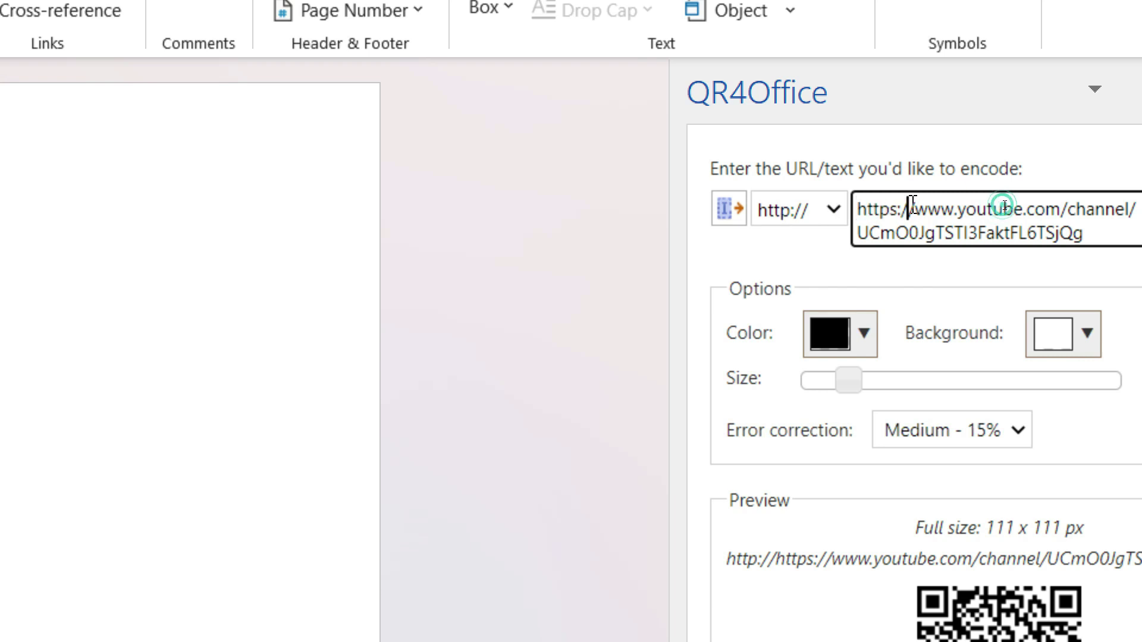
{"action": "key", "text": "shift+Left"}
{"action": "key", "text": "shift+Left"}
{"action": "key", "text": "shift+Left"}
{"action": "key", "text": "shift+Left"}
{"action": "key", "text": "shift+Left"}
{"action": "key", "text": "shift+Left"}
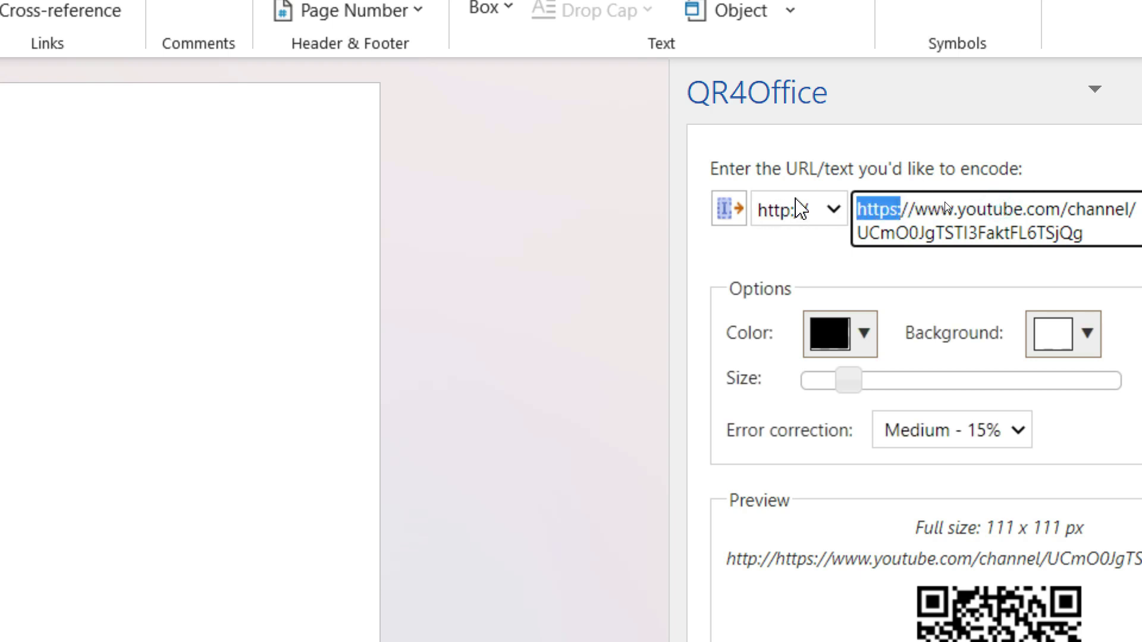
{"action": "left_click_drag", "start_coordinate": [914, 209], "coordinate": [852, 207]}
{"action": "key", "text": "Delete"}
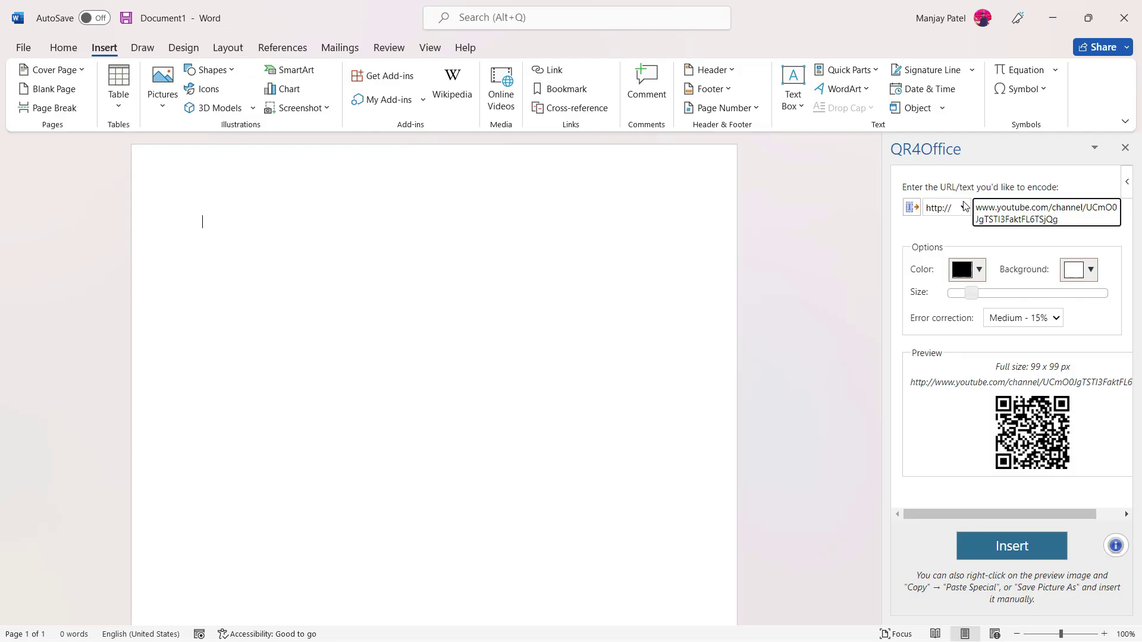
Insert the QR code with default colours and enlarge it to about 410 px square
{"action": "left_click", "coordinate": [980, 269]}
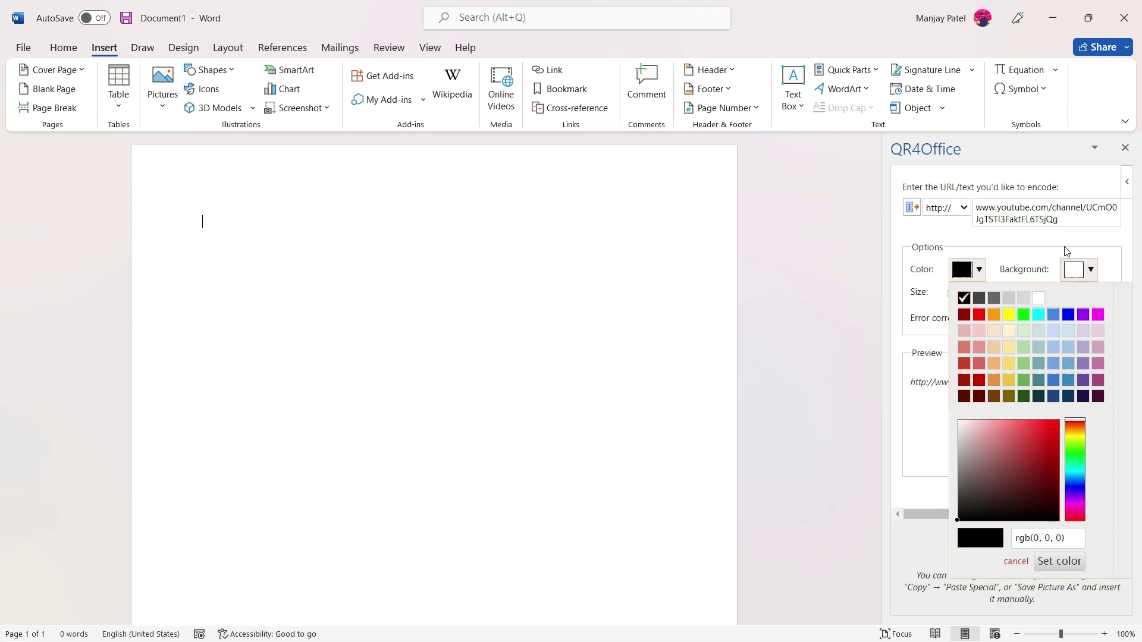
{"action": "left_click", "coordinate": [1019, 256]}
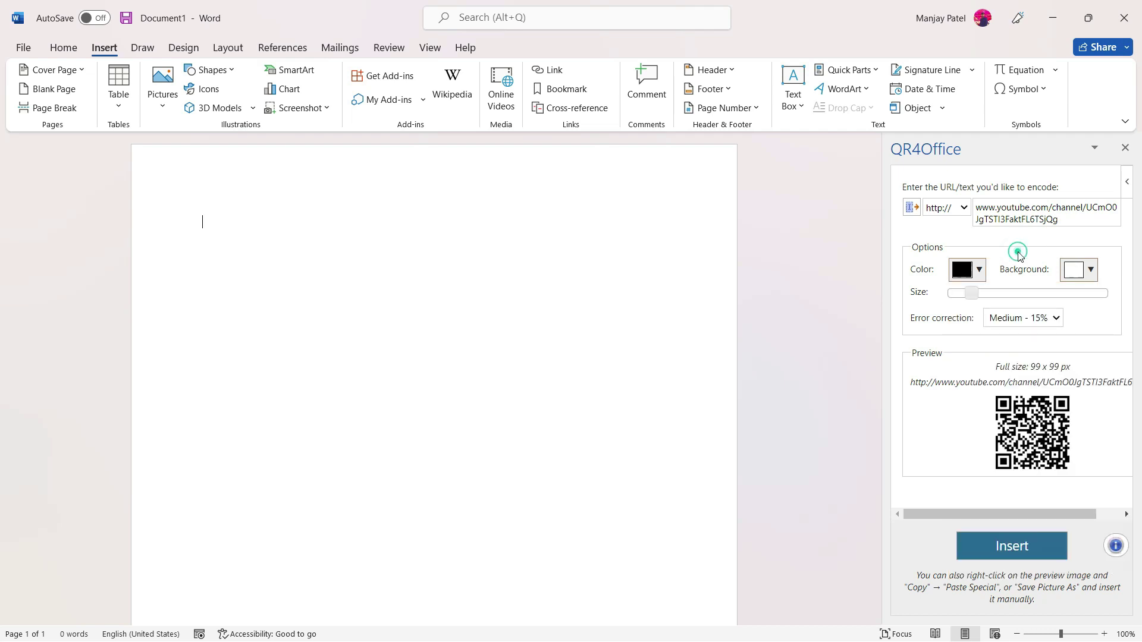
{"action": "left_click", "coordinate": [1006, 544]}
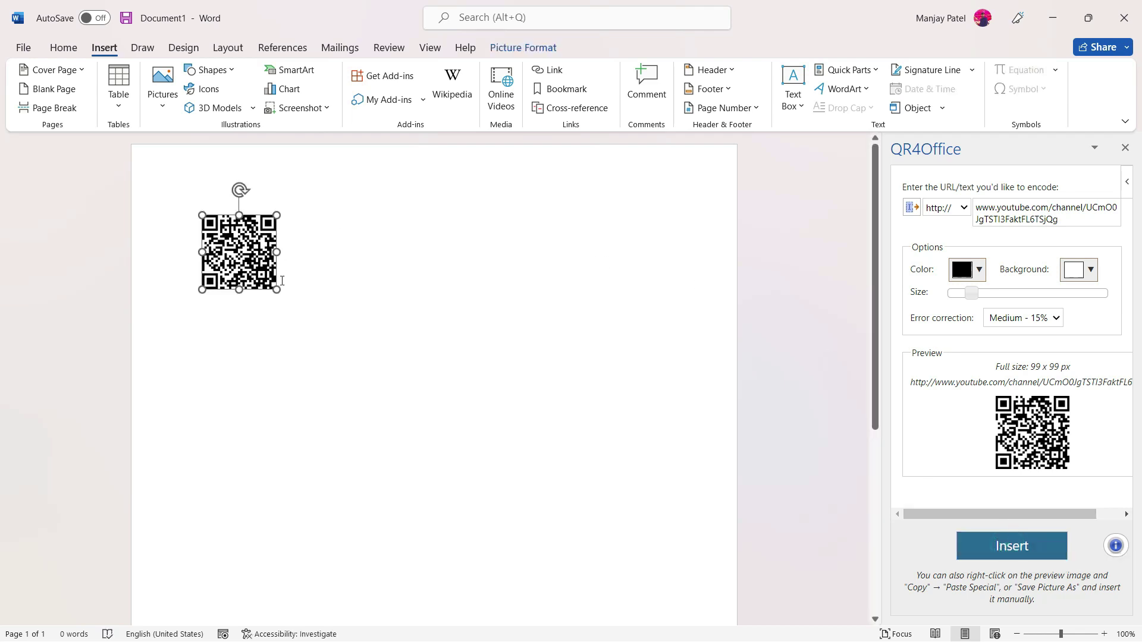
{"action": "mouse_move", "coordinate": [277, 290]}
{"action": "left_mouse_down"}
{"action": "mouse_move", "coordinate": [445, 312]}
{"action": "mouse_move", "coordinate": [426, 309]}
{"action": "left_mouse_up"}
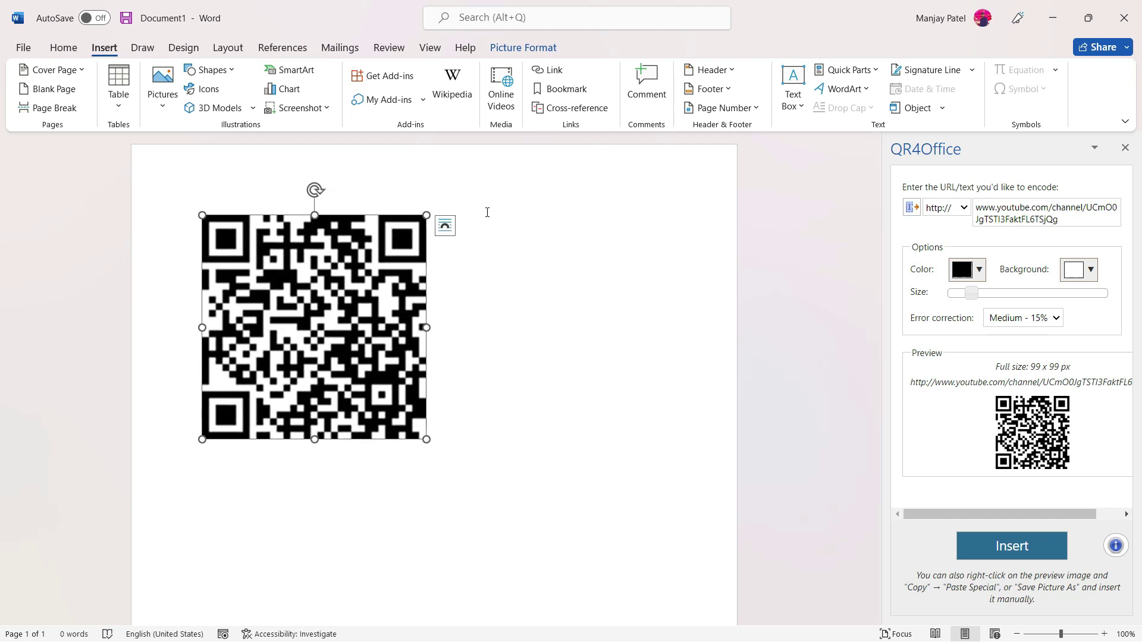
{"action": "key", "text": "ctrl+s"}
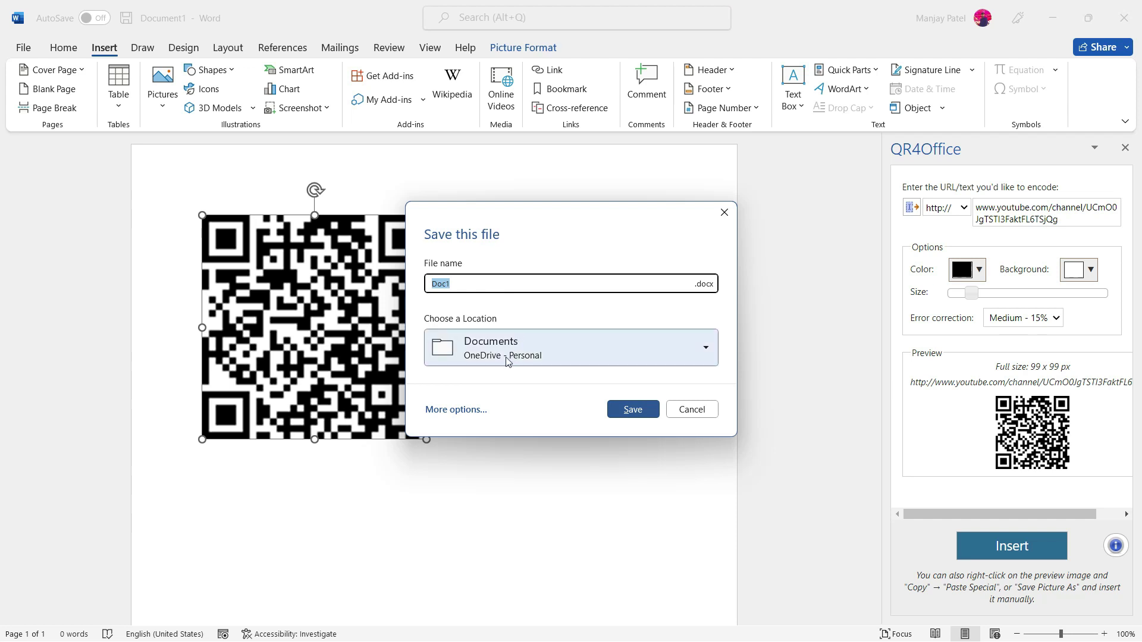
Save the document as Doc1 on the Desktop, then switch to Chrome
{"action": "left_click", "coordinate": [457, 410]}
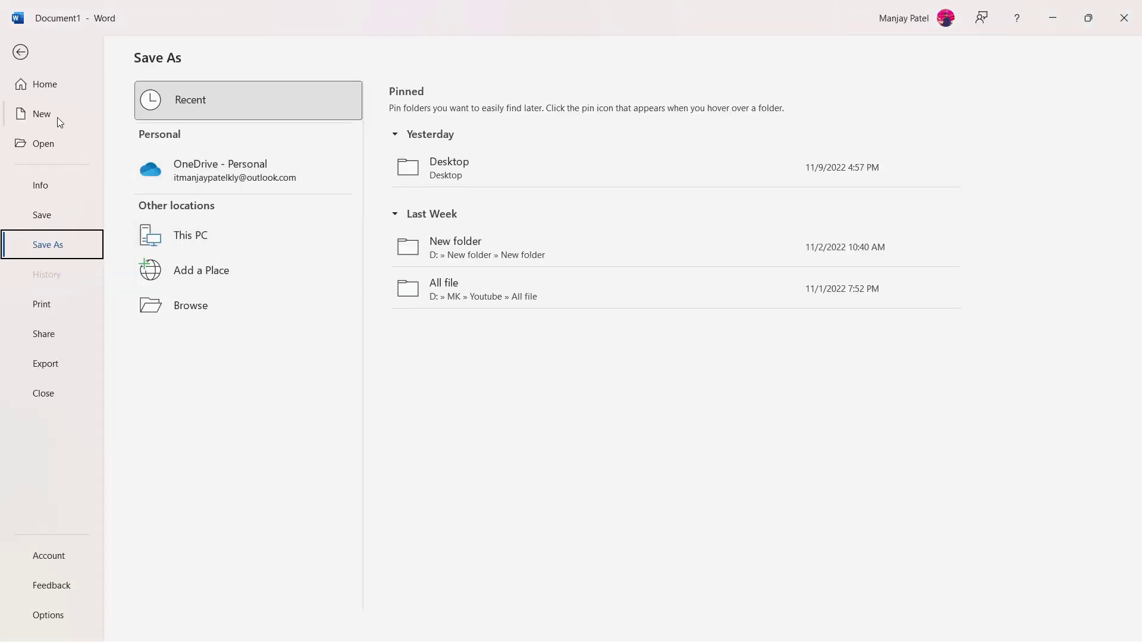
{"action": "left_click", "coordinate": [203, 305]}
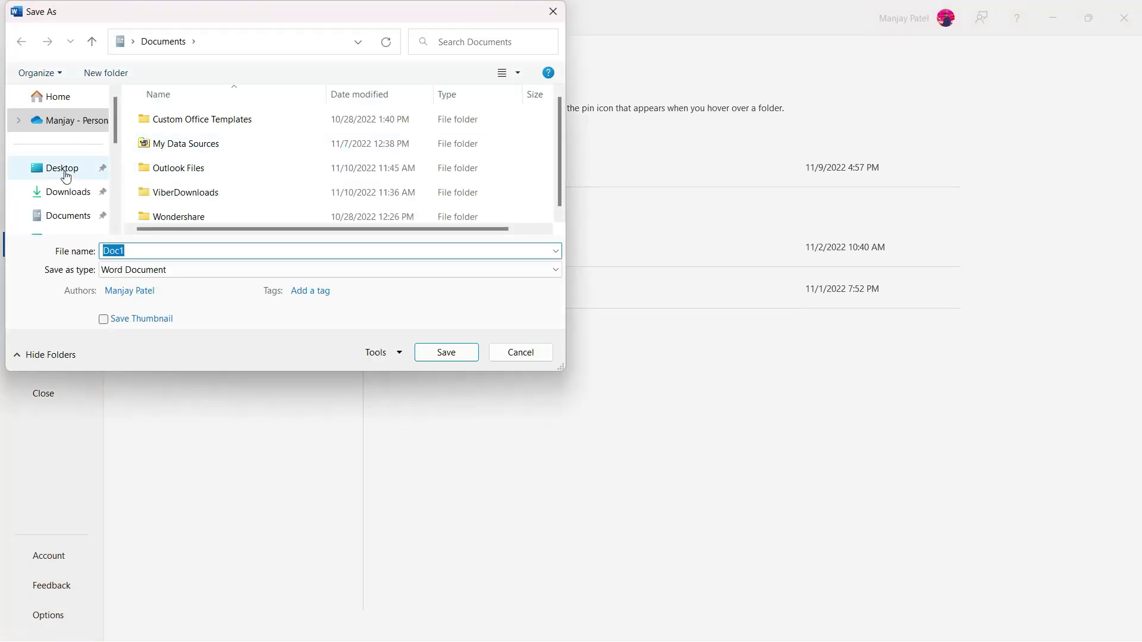
{"action": "left_click", "coordinate": [63, 169]}
{"action": "left_click", "coordinate": [440, 353]}
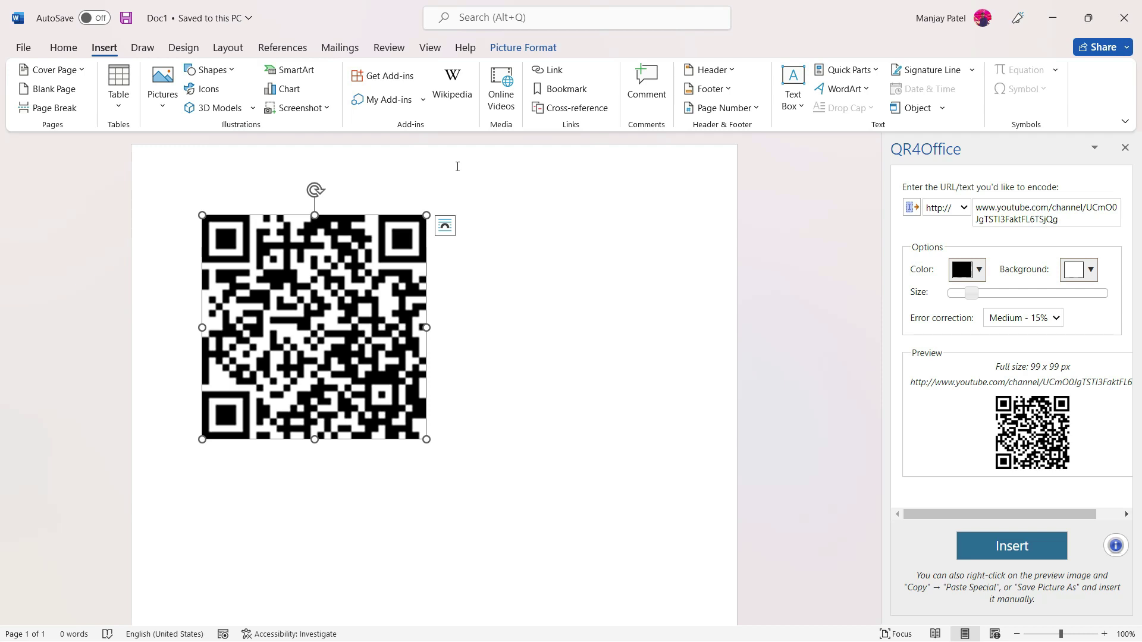
{"action": "key", "text": "alt+Tab"}
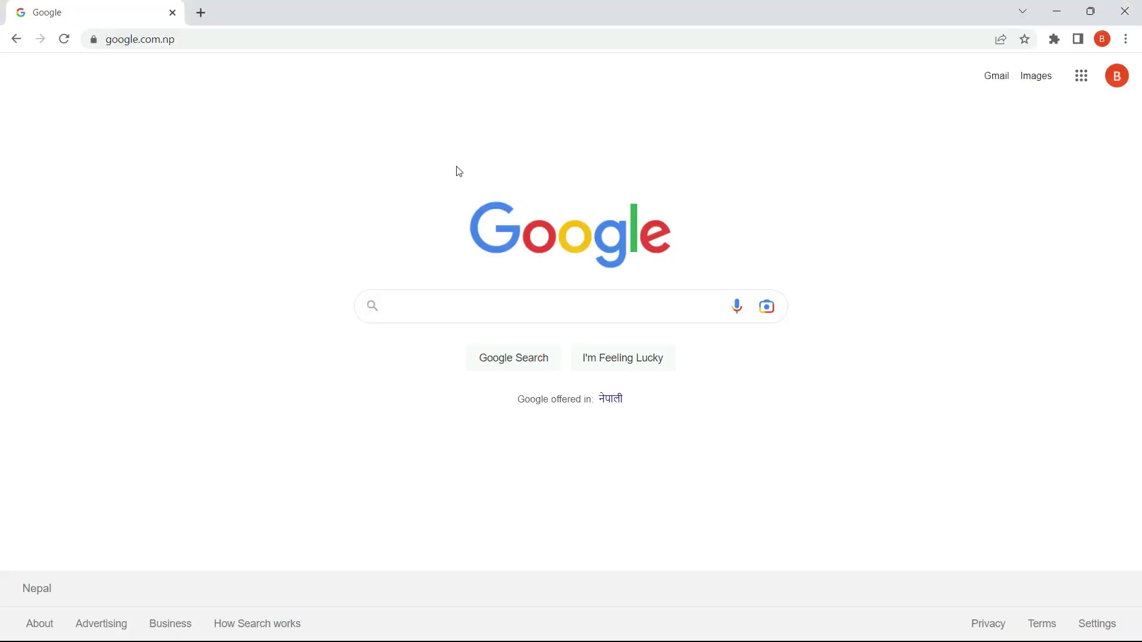
Google 'qr code online scanner' and open the webqr.com QR code scanner site
{"action": "type", "text": "q"}
{"action": "type", "text": "r code o"}
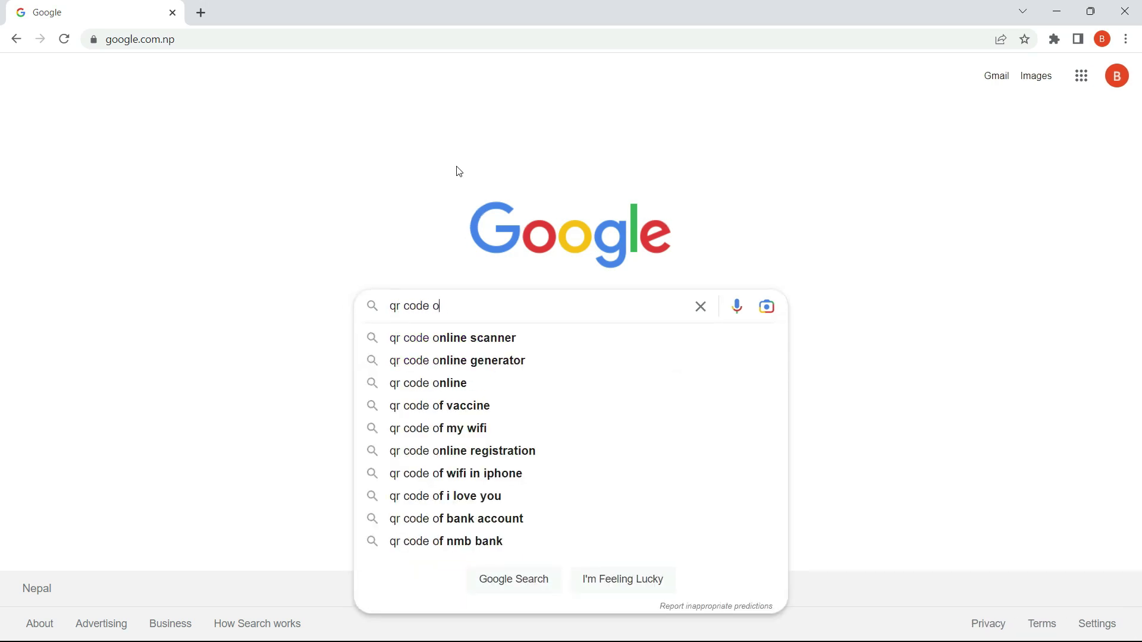
{"action": "type", "text": "nl"}
{"action": "key", "text": "Down"}
{"action": "key", "text": "Return"}
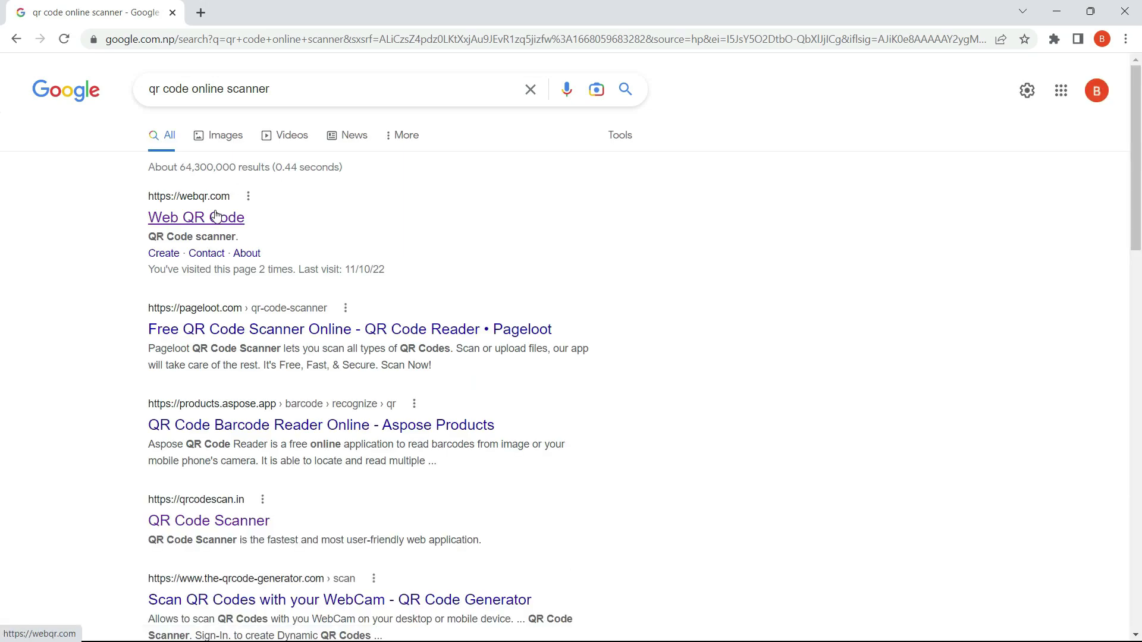
{"action": "left_click", "coordinate": [223, 218]}
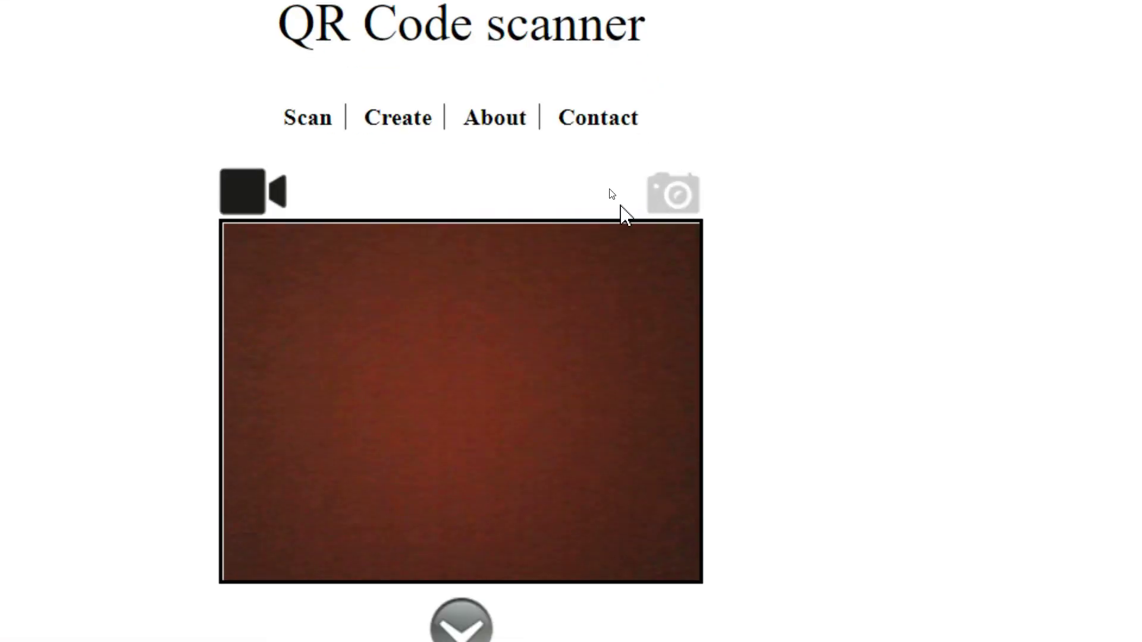
Upload the Desktop's Qr code image to Web QR and follow the decoded YouTube channel link
{"action": "left_click", "coordinate": [682, 196]}
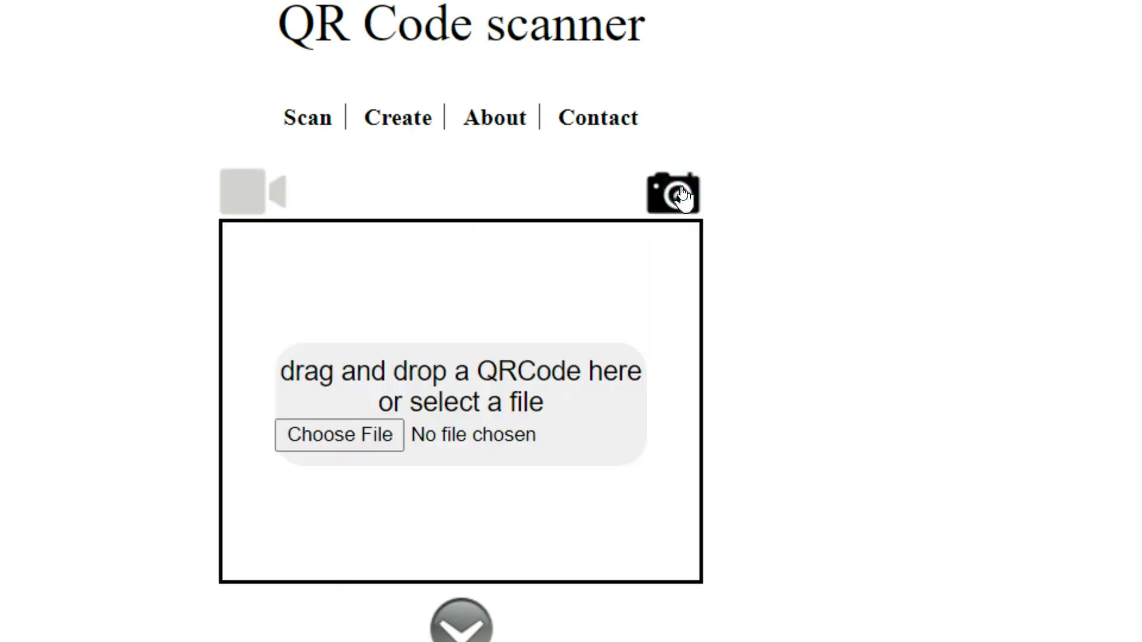
{"action": "left_click", "coordinate": [357, 451]}
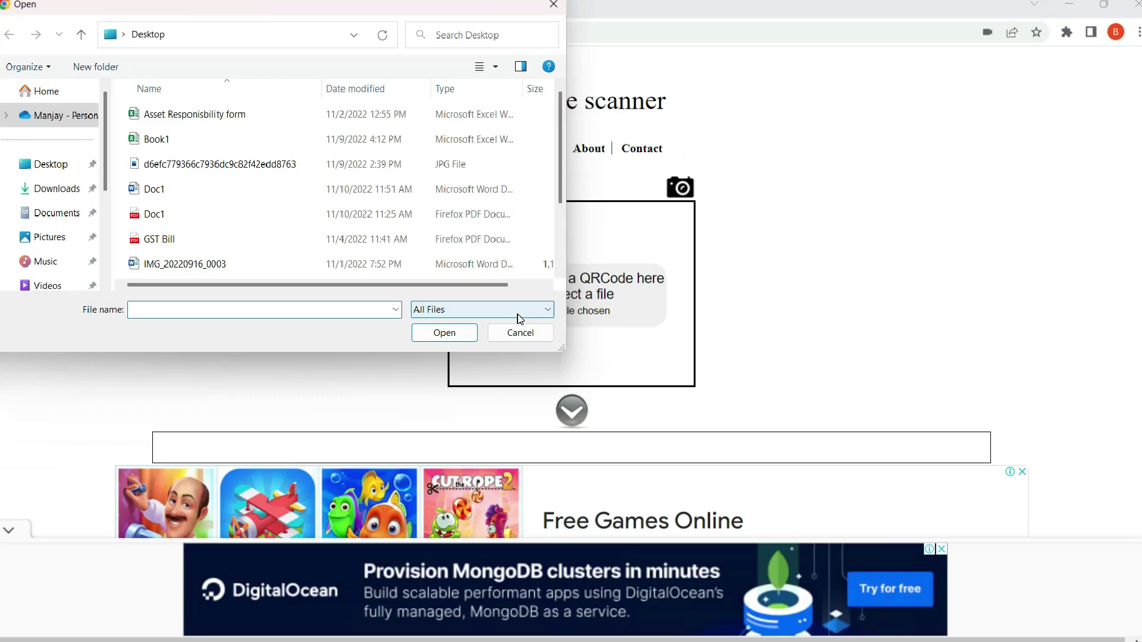
{"action": "left_click", "coordinate": [65, 169]}
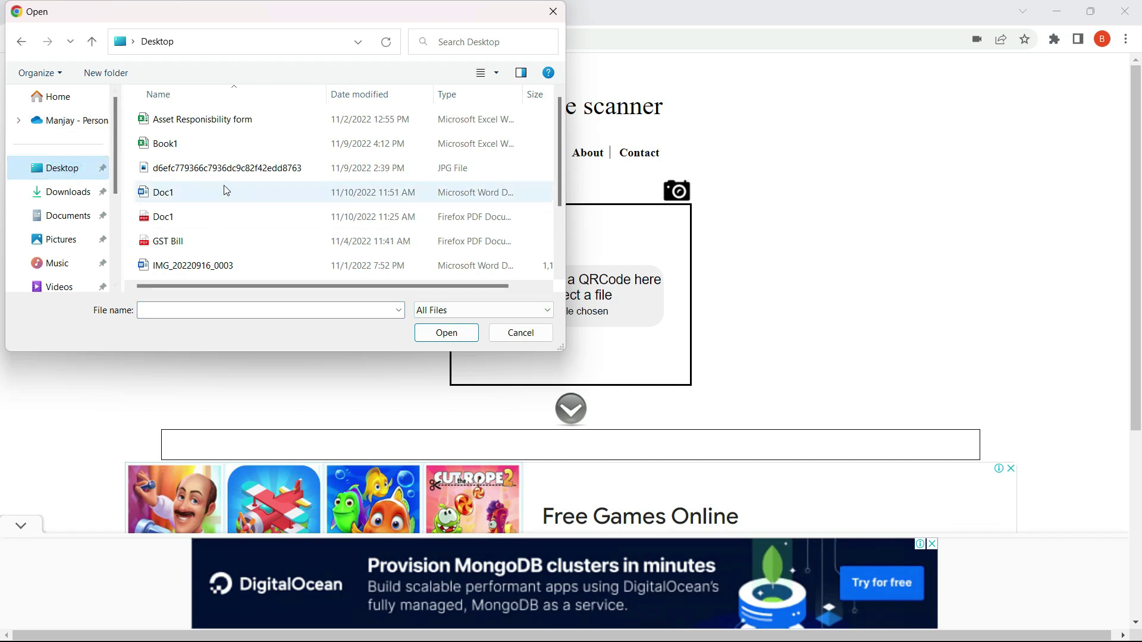
{"action": "scroll", "coordinate": [229, 188], "scroll_direction": "down", "scroll_amount": 1}
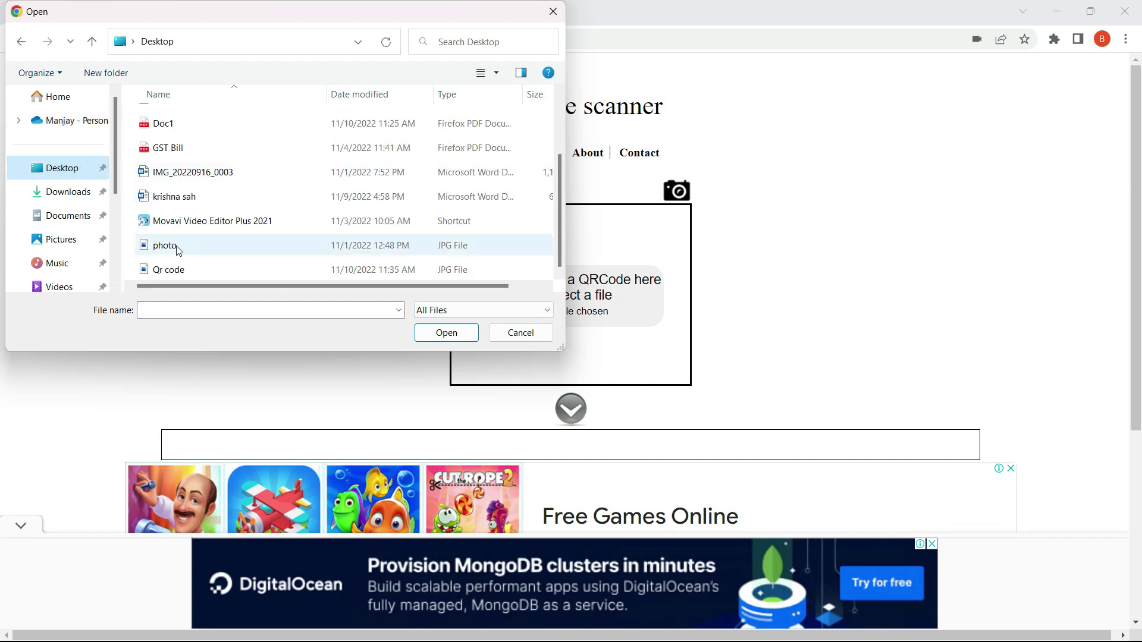
{"action": "mouse_move", "coordinate": [169, 269]}
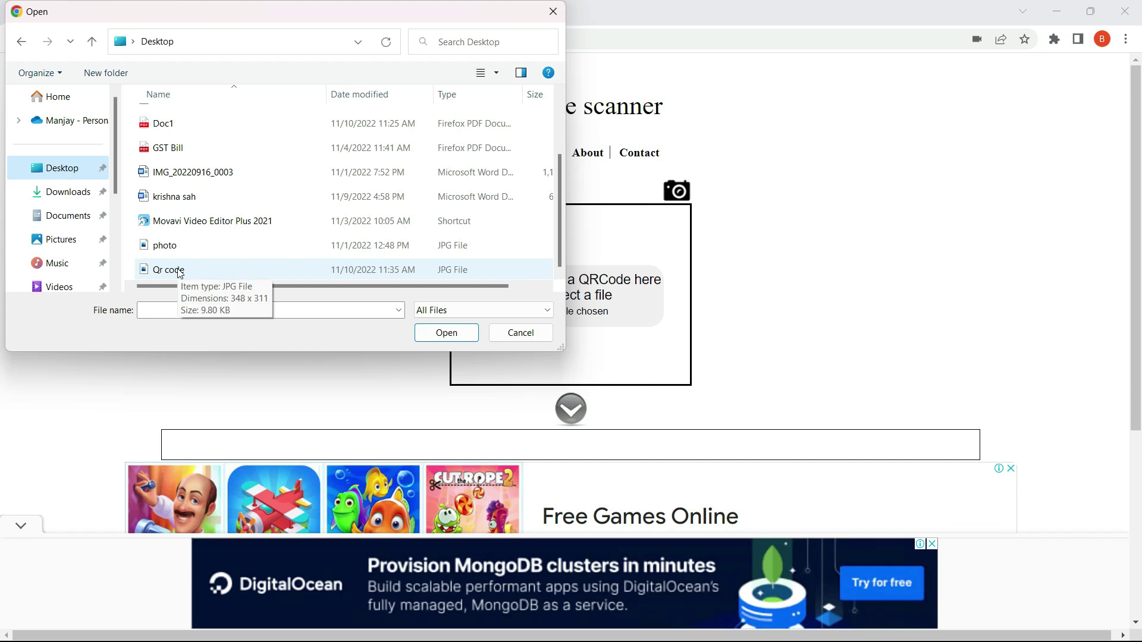
{"action": "left_click", "coordinate": [180, 273]}
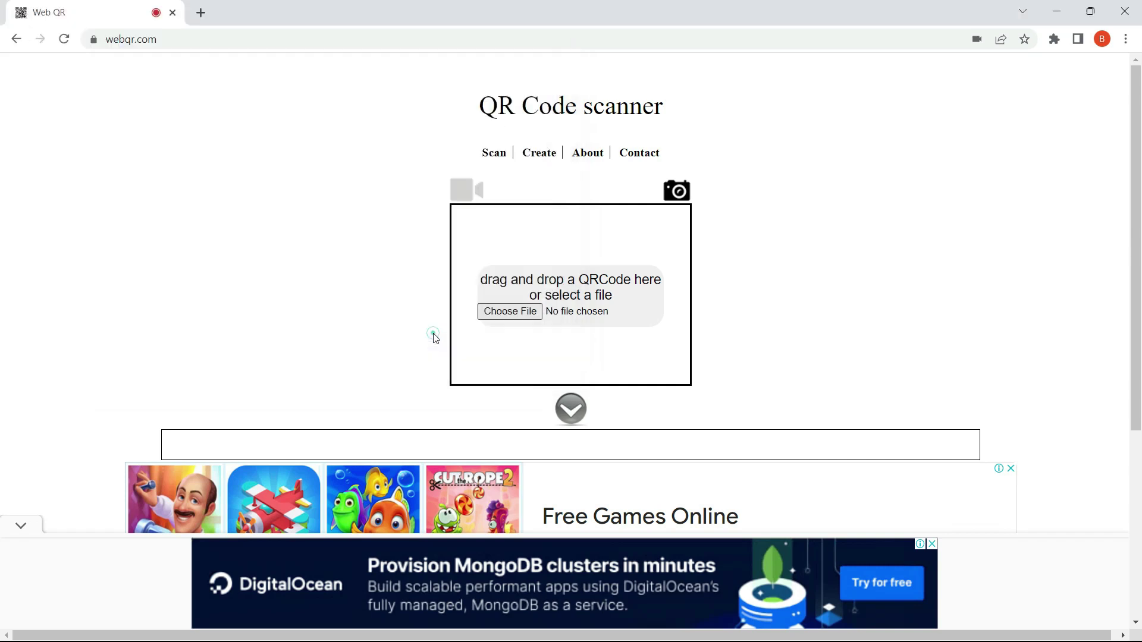
{"action": "left_click", "coordinate": [432, 337]}
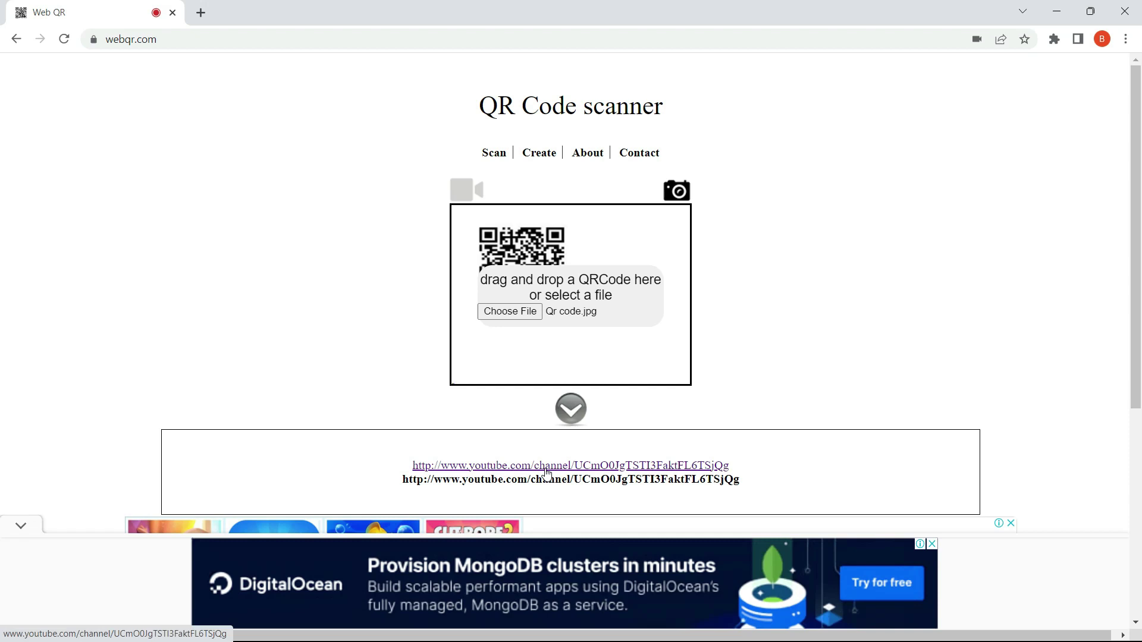
{"action": "left_click", "coordinate": [546, 467]}
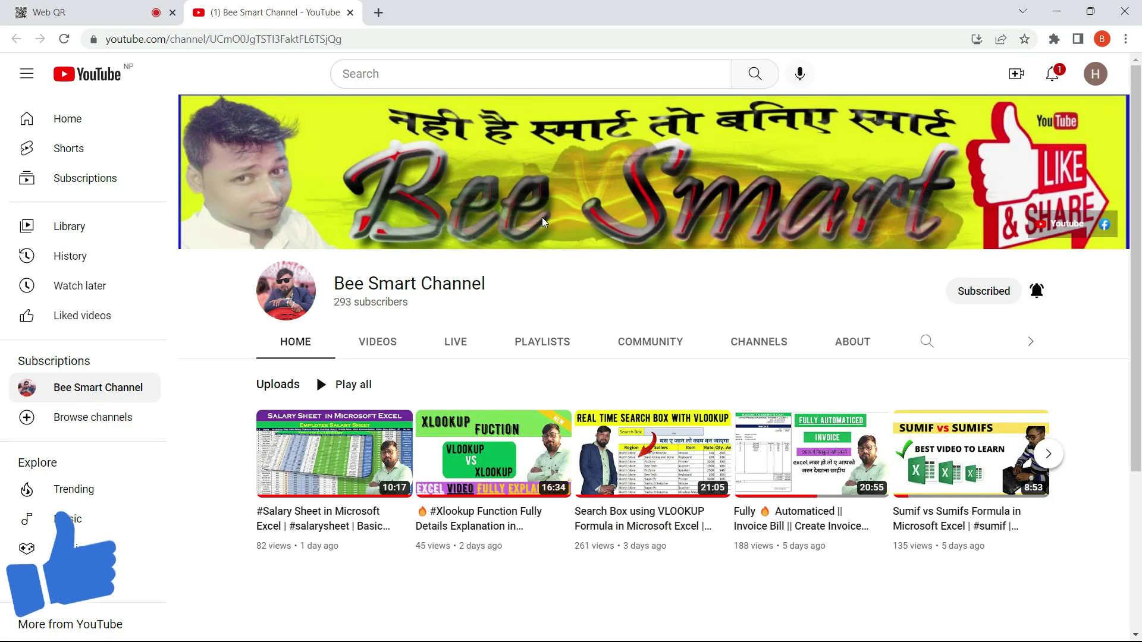